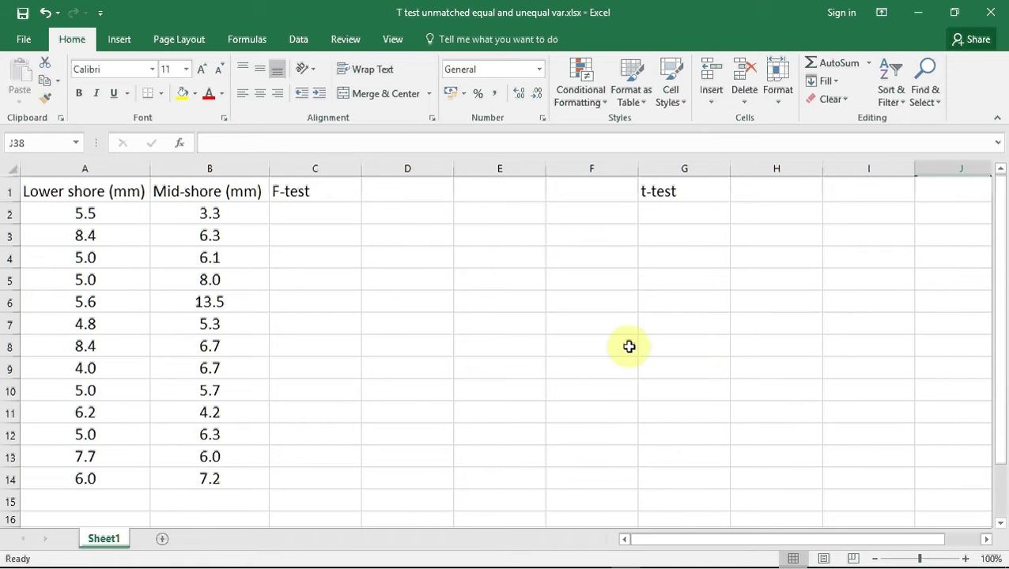
Start the F-Test Two-Sample for Variances tool from Data Analysis
click(300, 42)
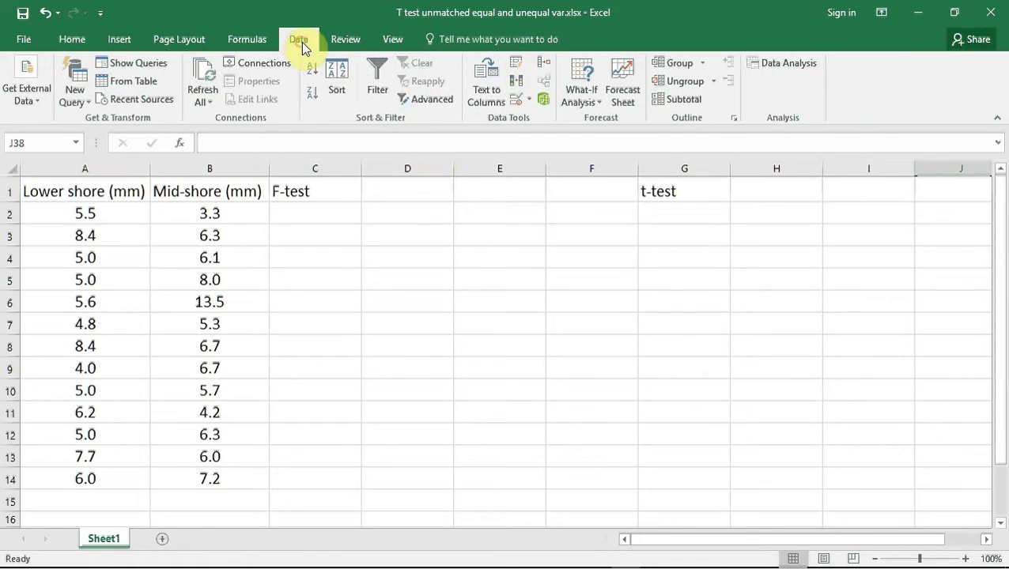
click(772, 64)
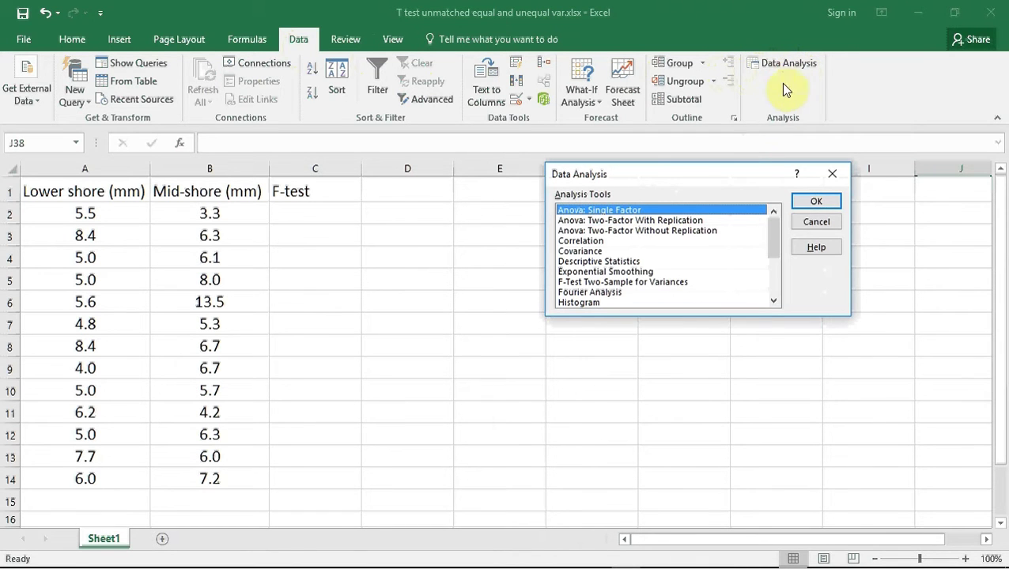
click(680, 285)
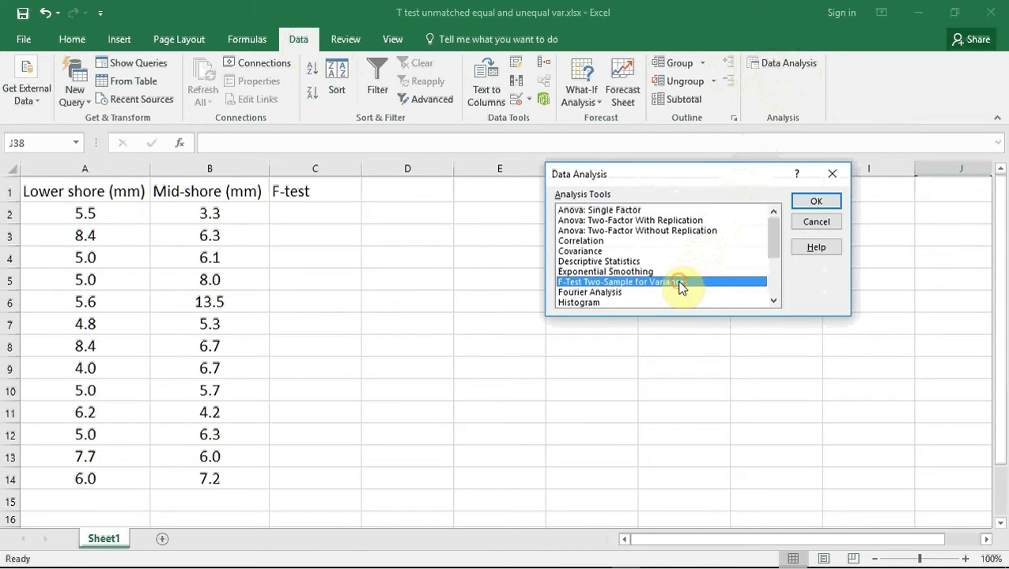
click(815, 203)
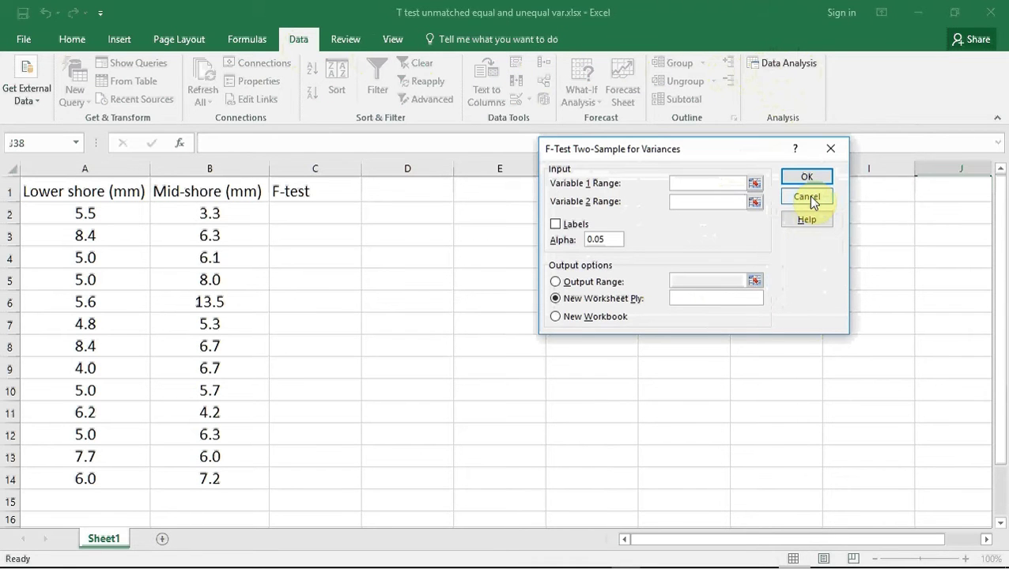
Set the variable ranges to Lower shore A1:A14 and Mid-shore B1:B14
click(754, 185)
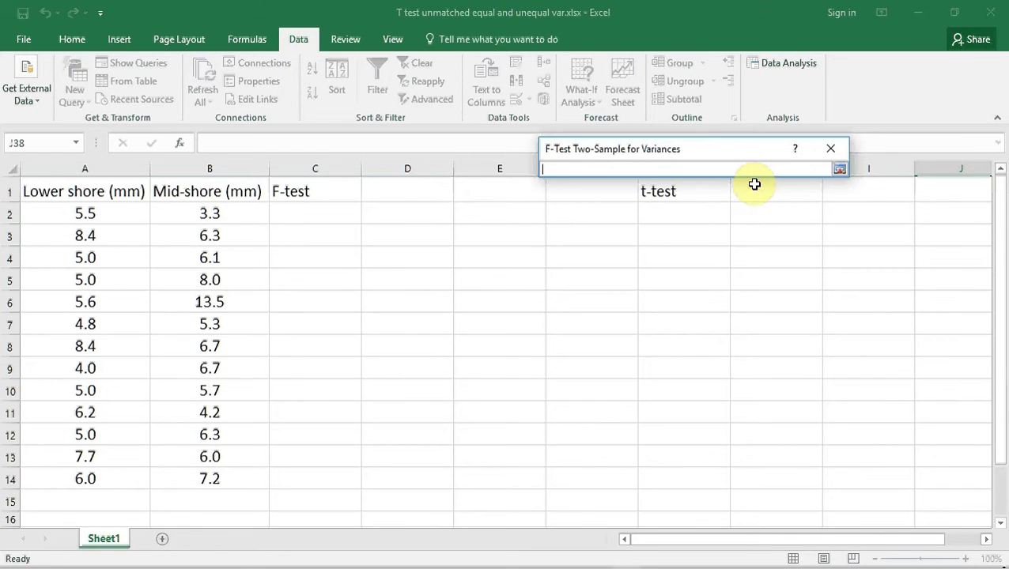
drag(141, 195, 84, 479)
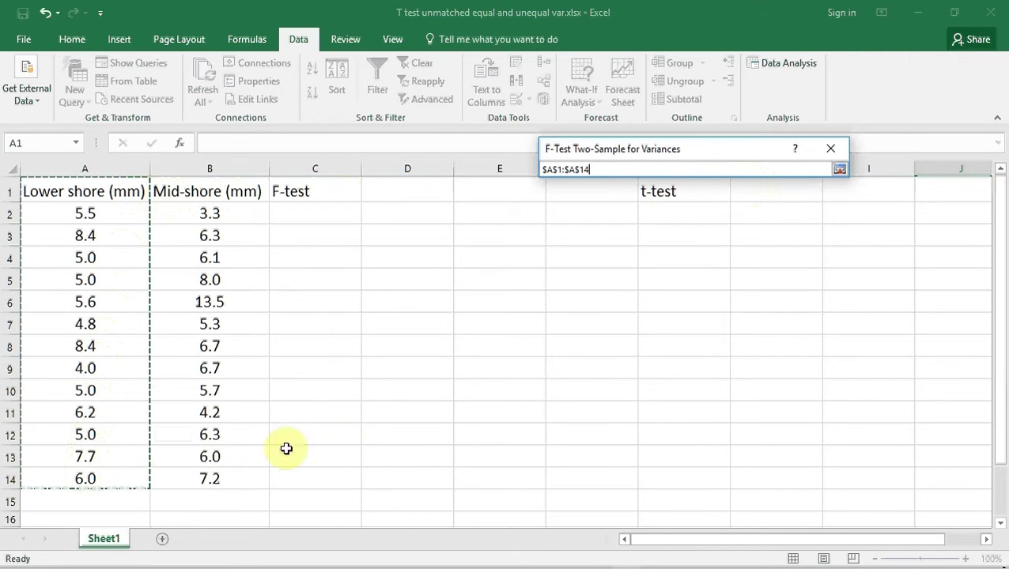
click(838, 169)
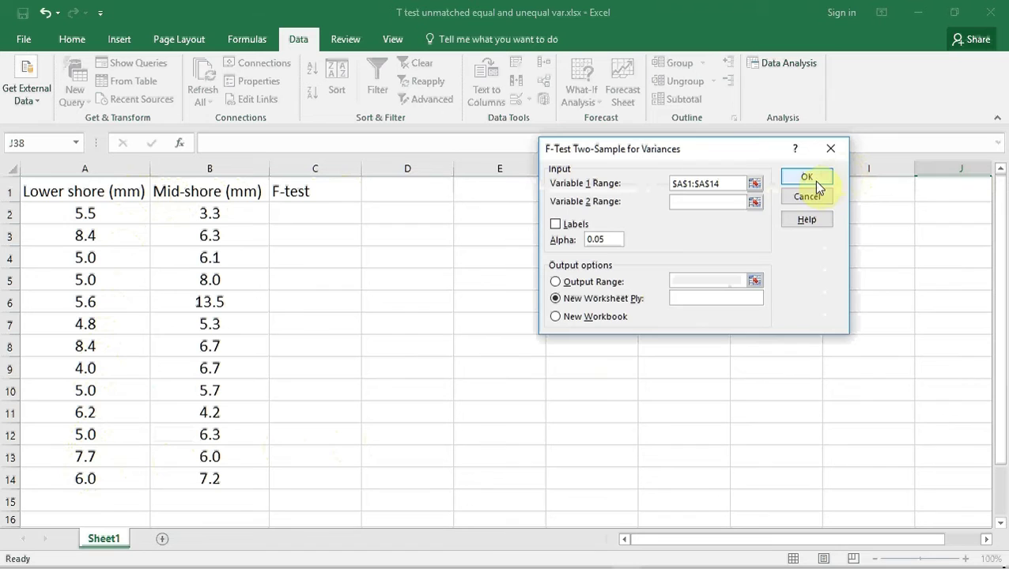
click(755, 202)
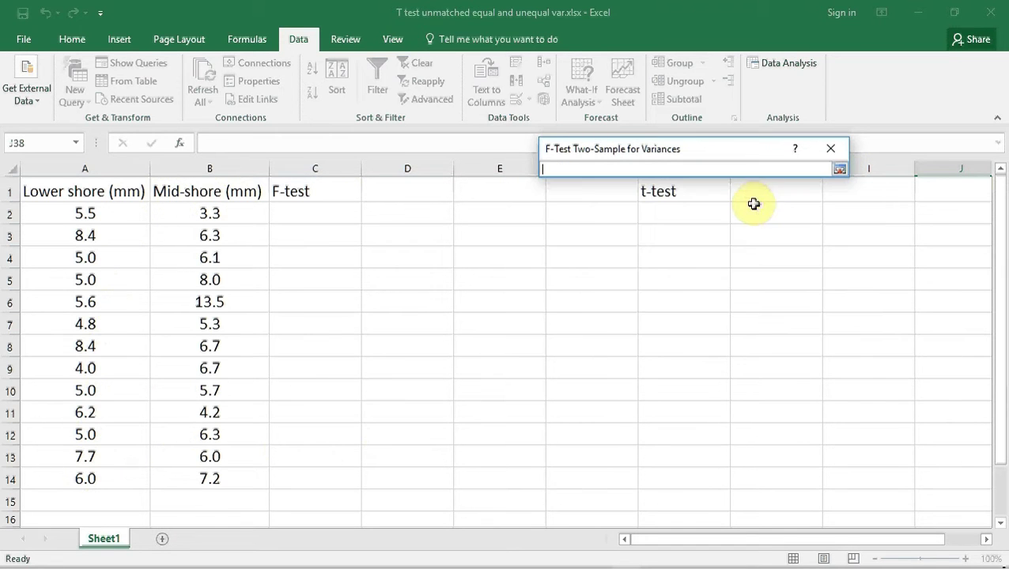
drag(246, 196, 217, 475)
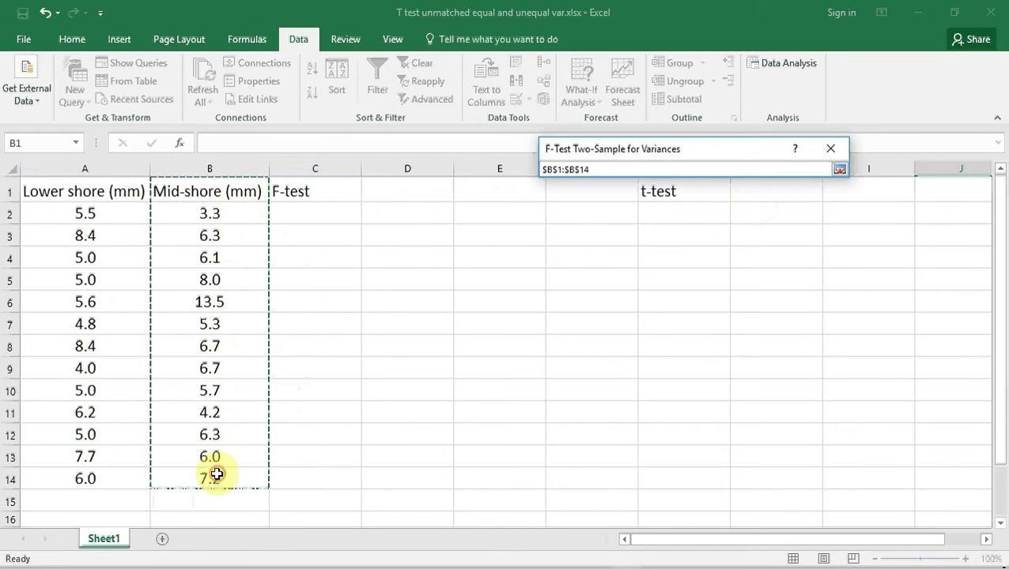
click(839, 169)
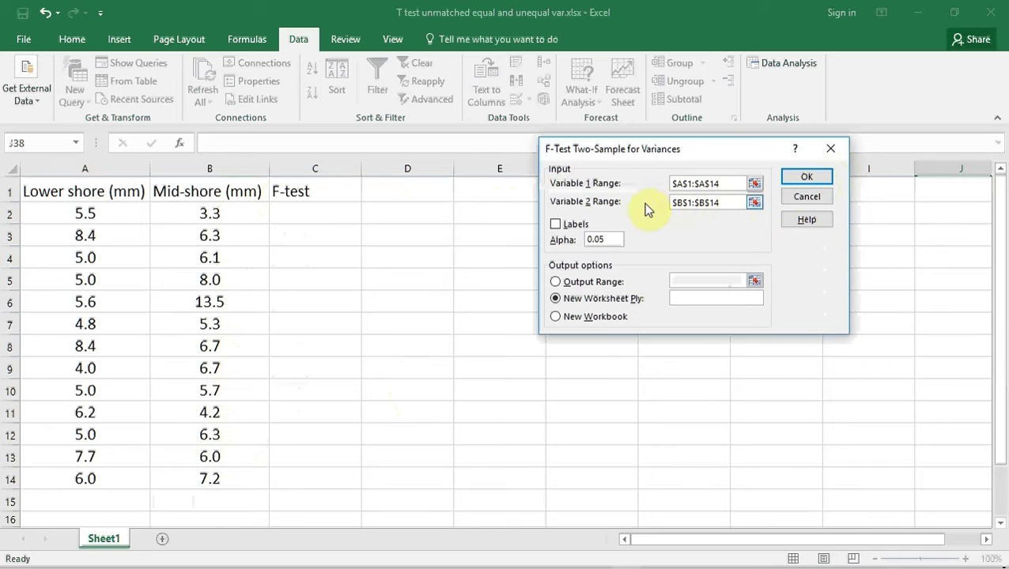
Enable Labels, set the output range to C2, and run the F-test
click(556, 223)
click(555, 284)
click(348, 212)
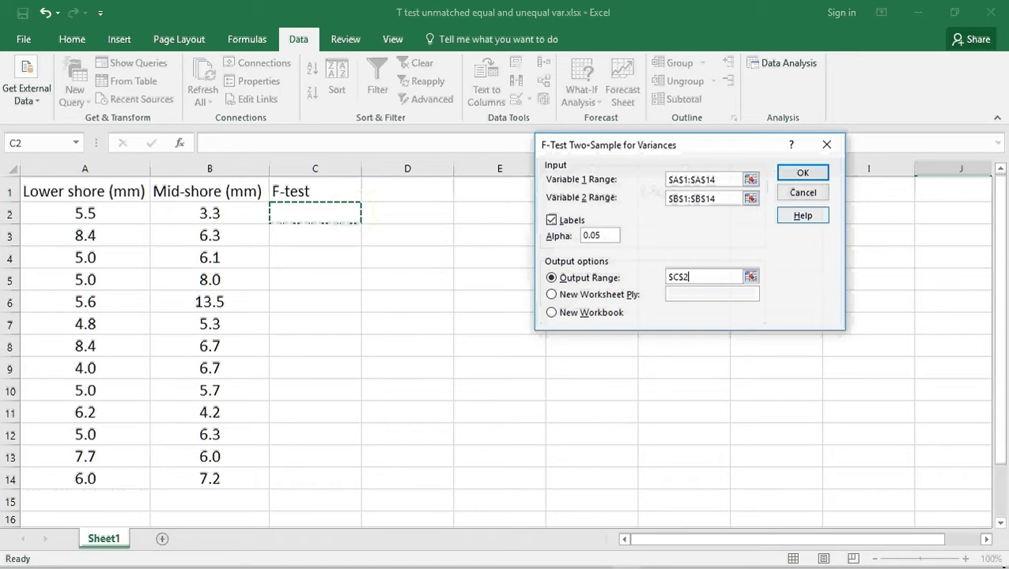
click(804, 174)
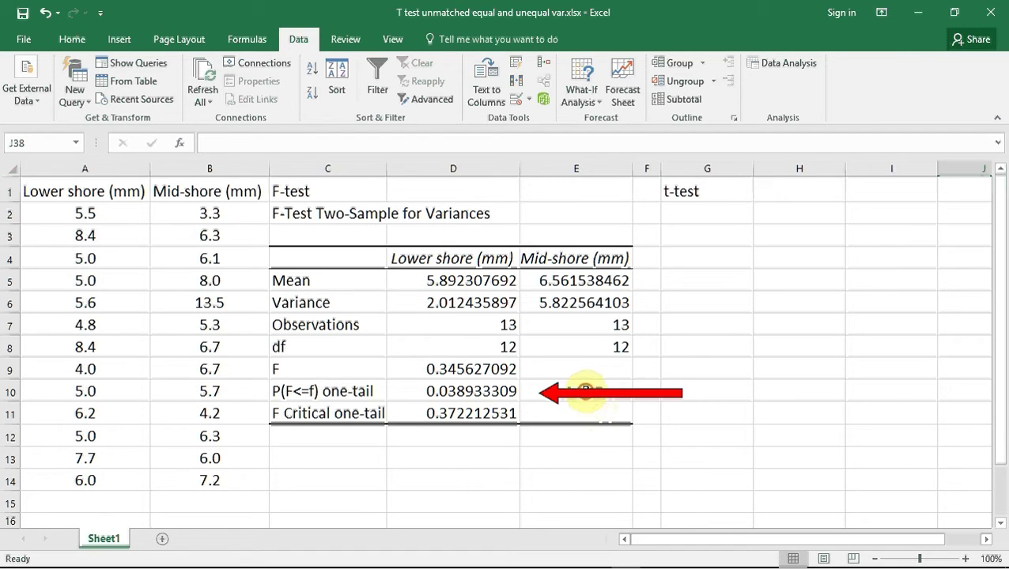
Enter =2*D10 in cell E10 to get the two-tail p-value 0.077866619
click(585, 391)
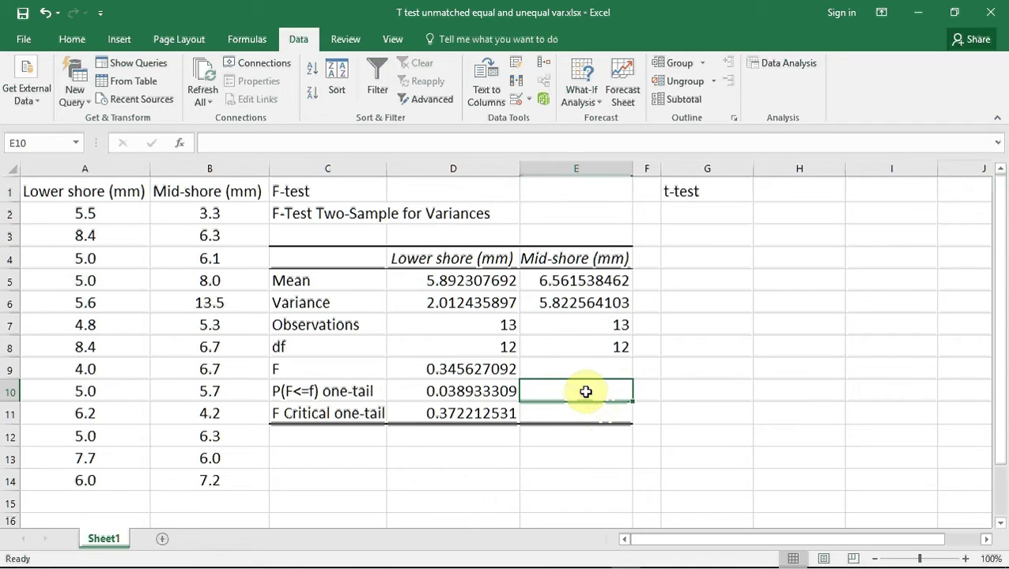
text(=)
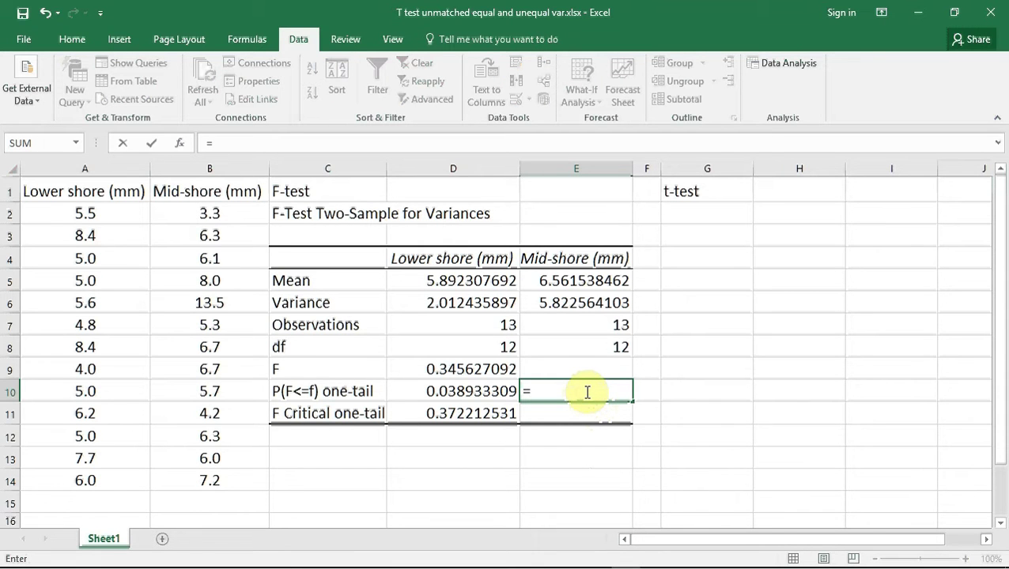
text(2*)
click(493, 392)
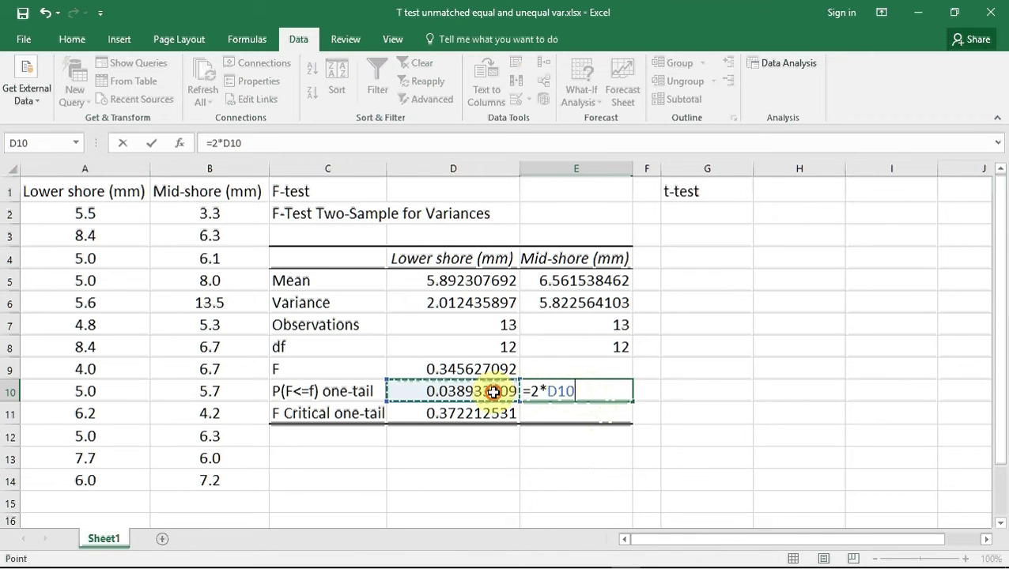
click(152, 145)
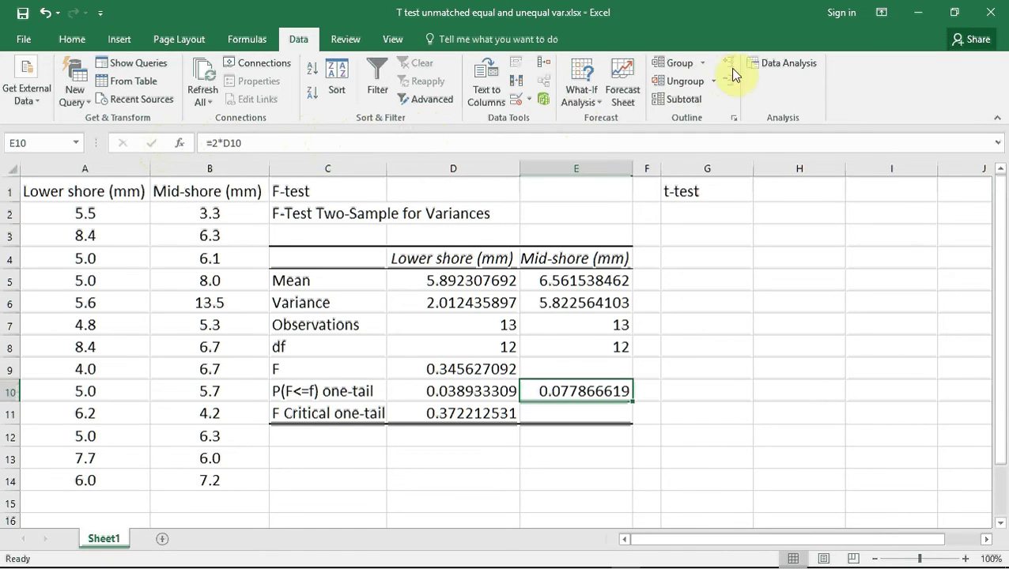
Start the t-Test: Two-Sample Assuming Equal Variances tool from Data Analysis
click(762, 64)
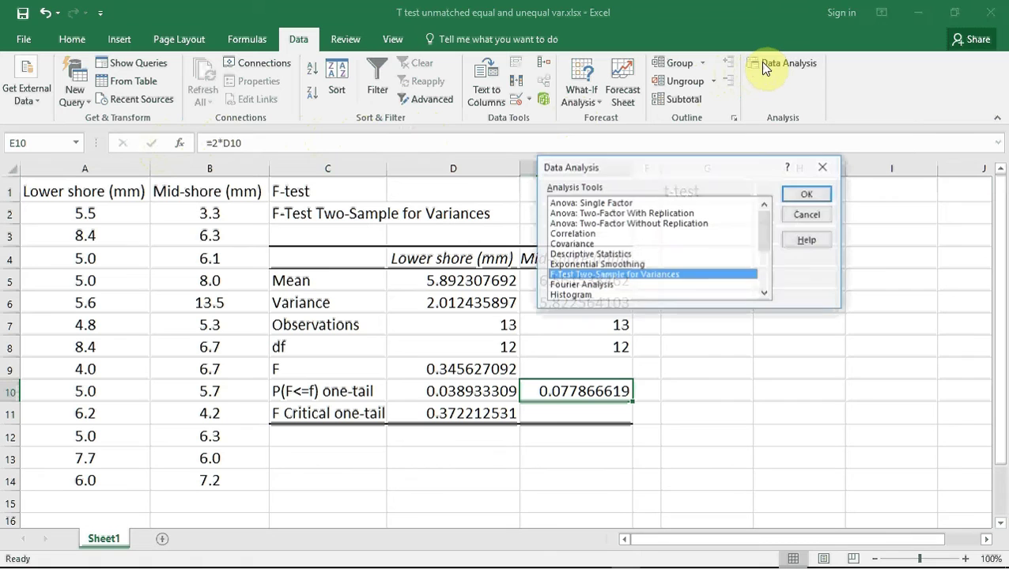
drag(765, 223, 771, 263)
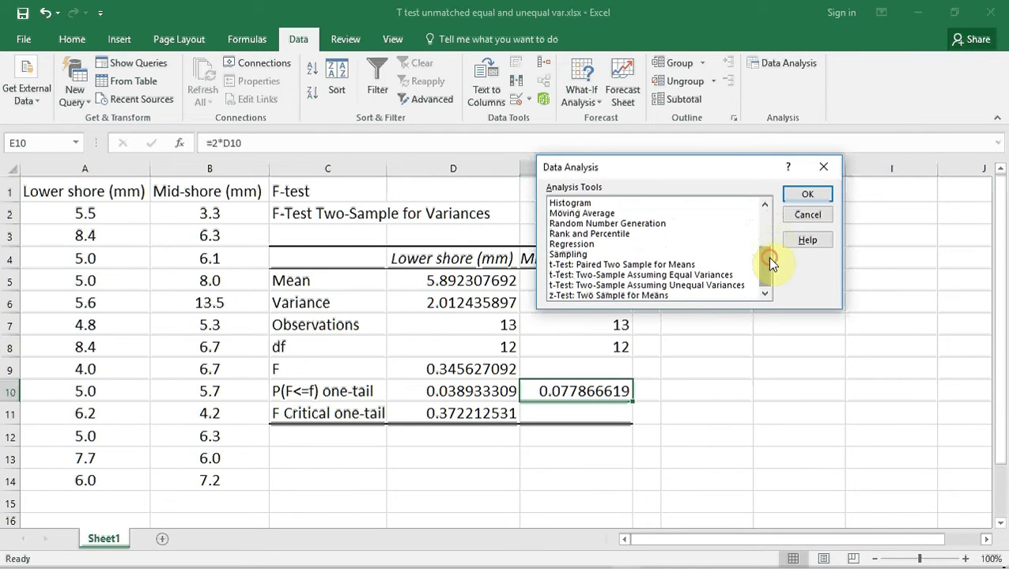
click(734, 276)
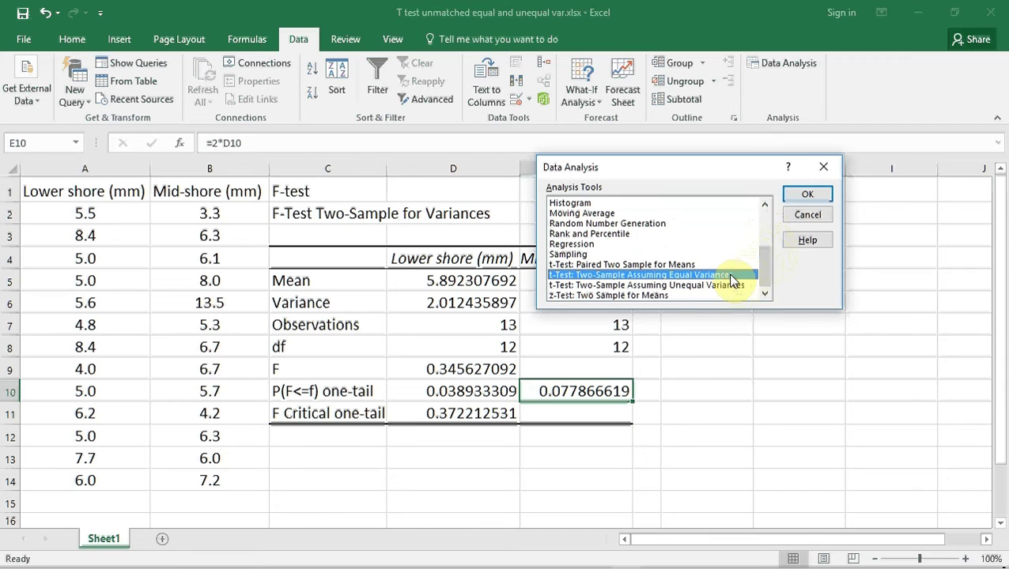
click(800, 192)
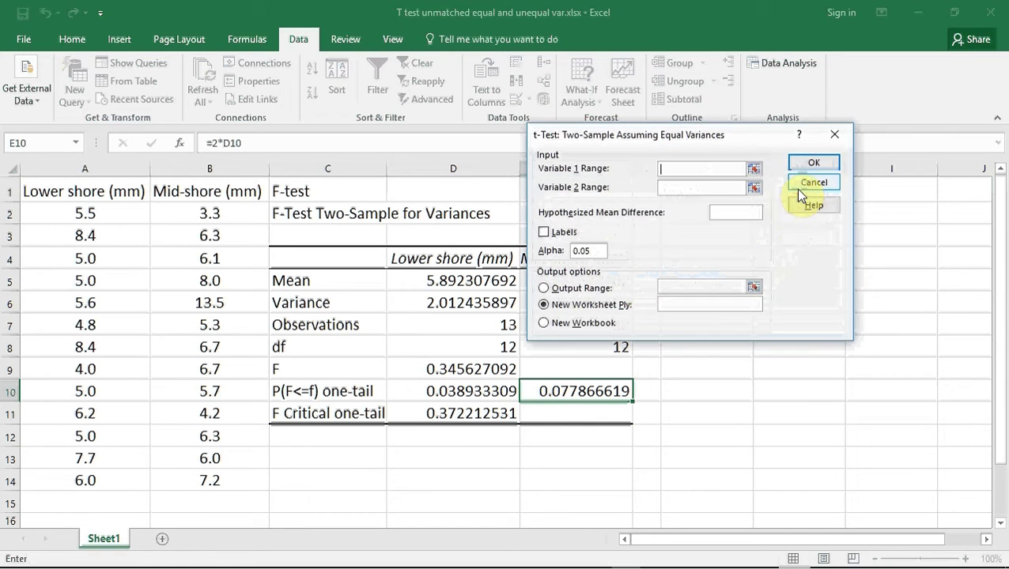
Set the variable ranges to Lower shore A1:A14 and Mid-shore B1:B14
click(753, 170)
drag(95, 190, 75, 478)
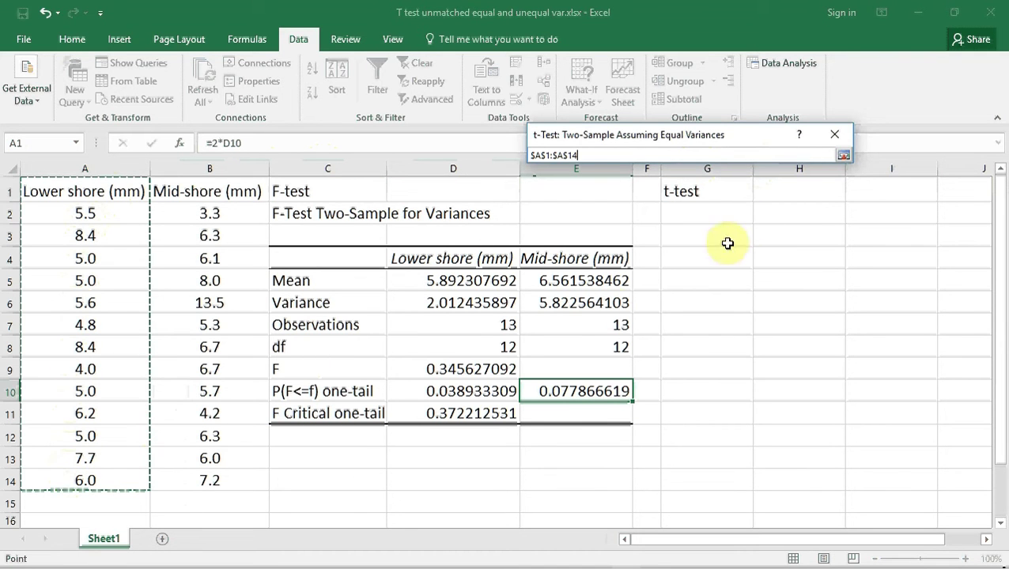
click(843, 159)
click(752, 185)
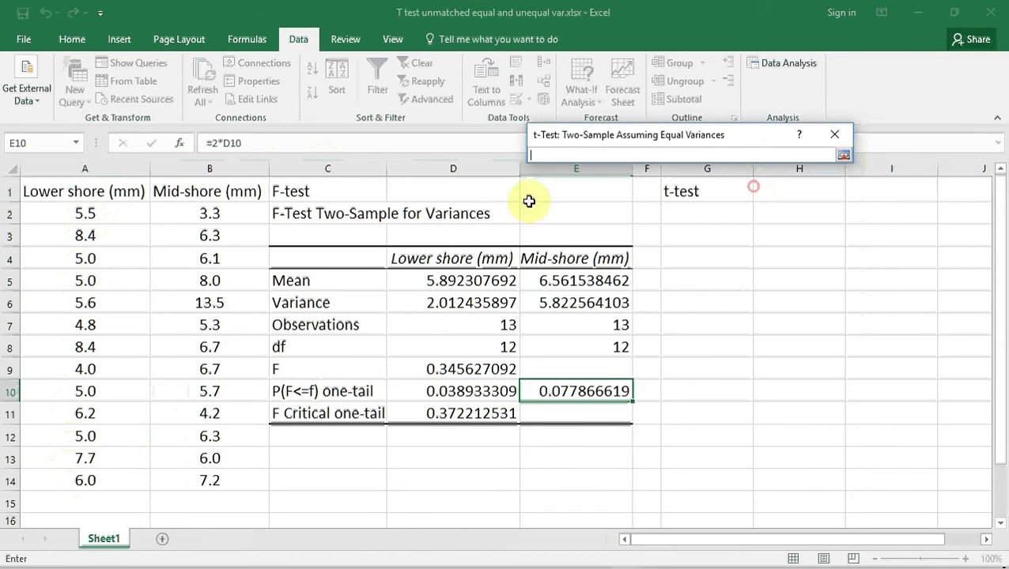
drag(237, 193, 221, 480)
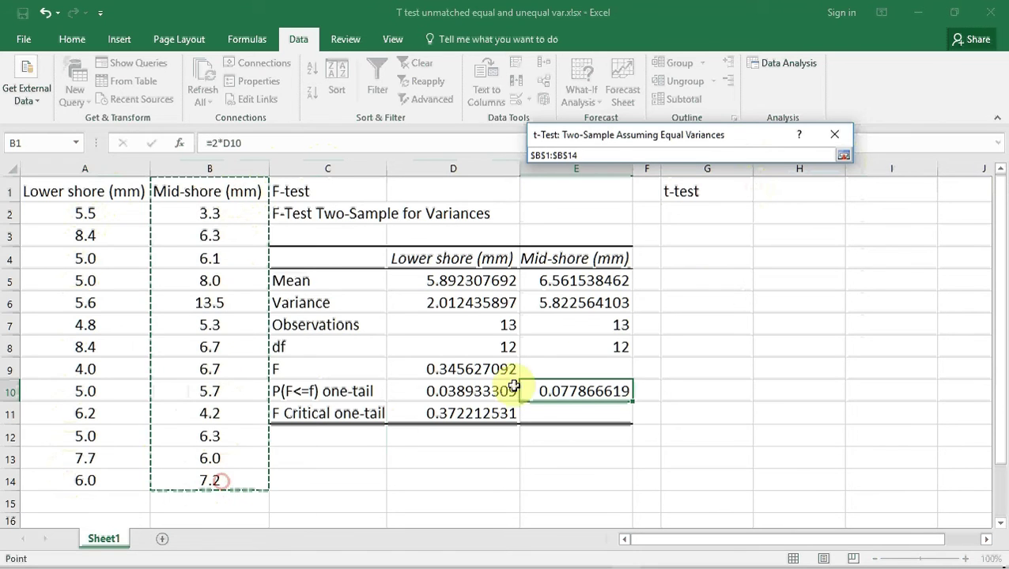
click(842, 158)
Enable Labels, set the output range to G2, and run the t-test
click(544, 233)
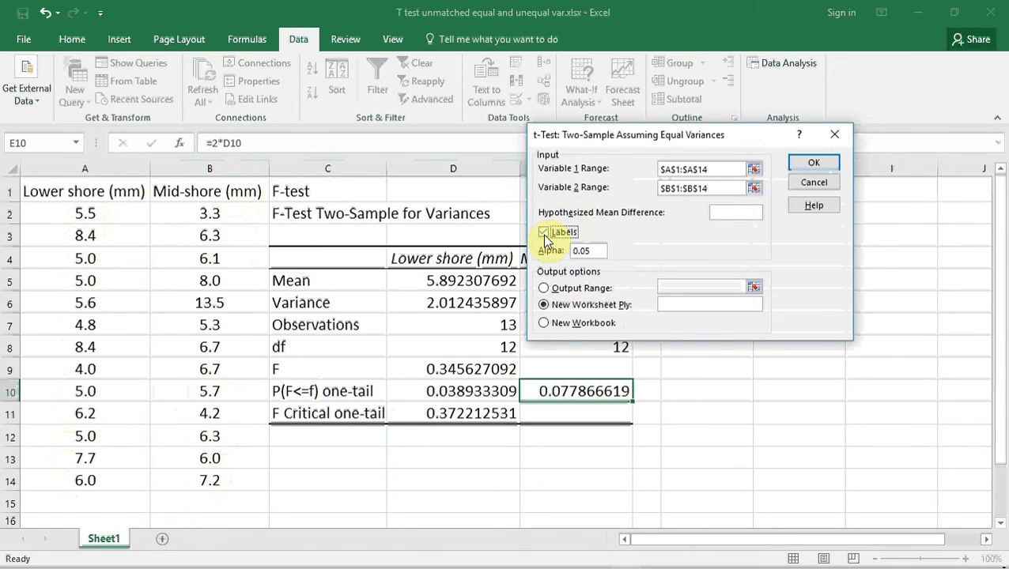
click(543, 289)
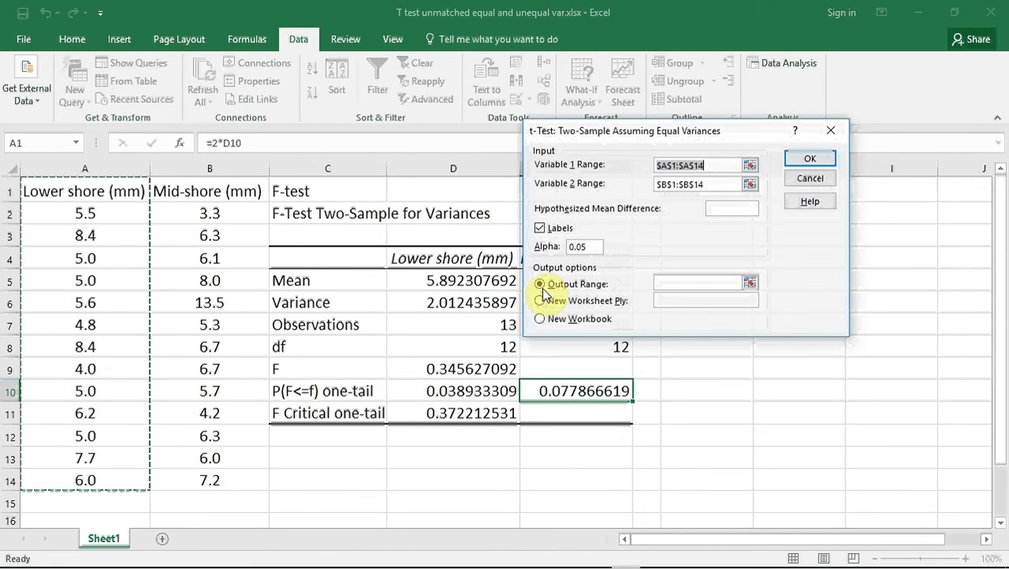
click(749, 284)
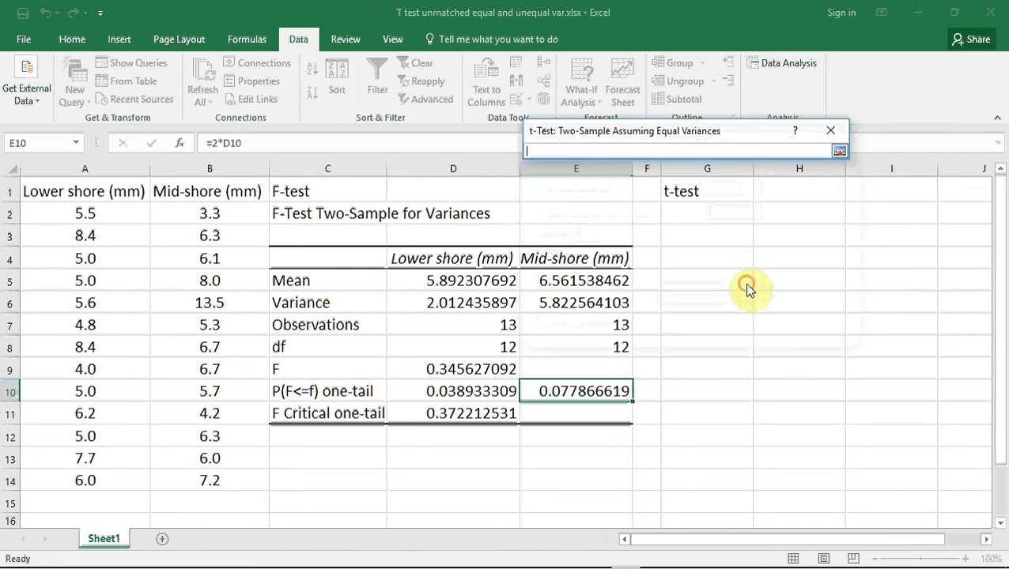
click(685, 217)
click(839, 152)
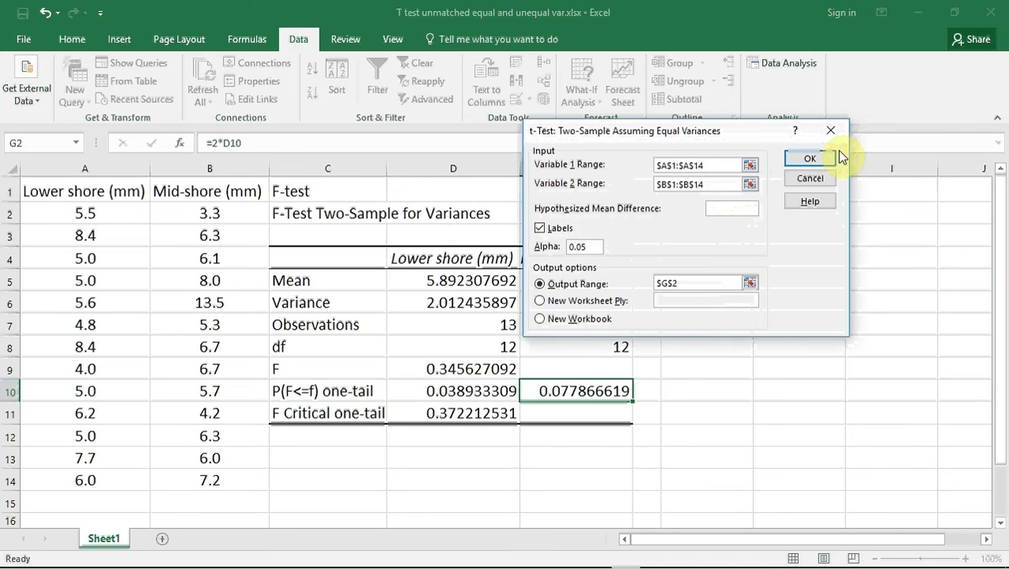
click(817, 159)
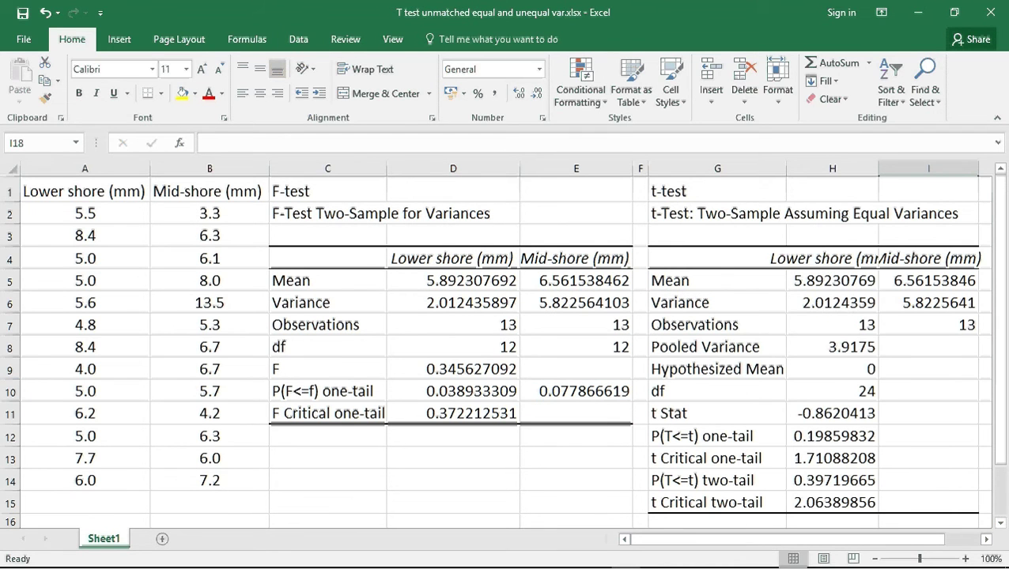